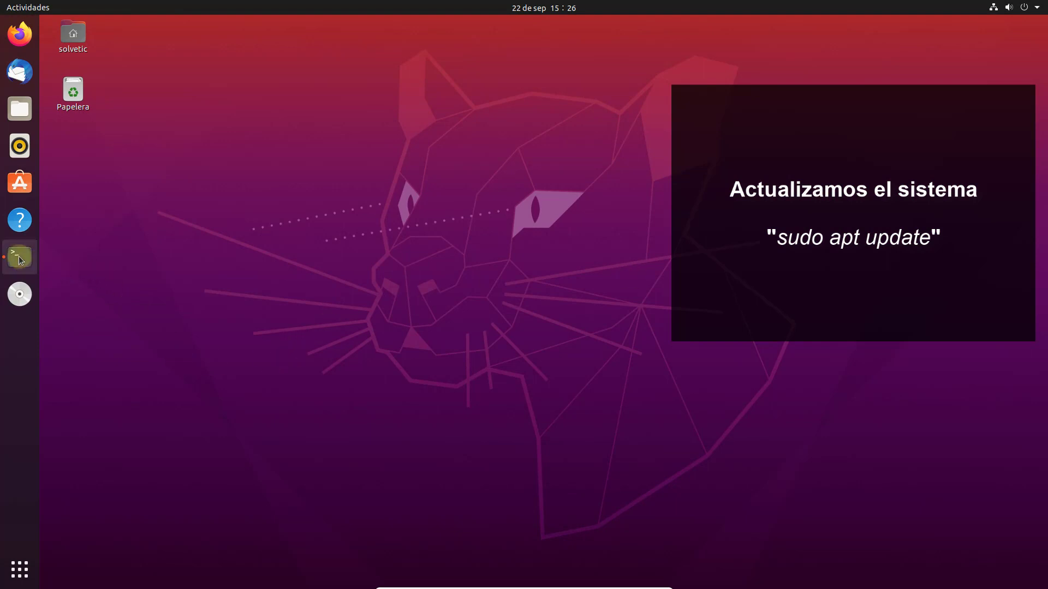
Open a terminal and refresh the system's package lists with "sudo apt update".
click(19, 258)
text(sudo apt )
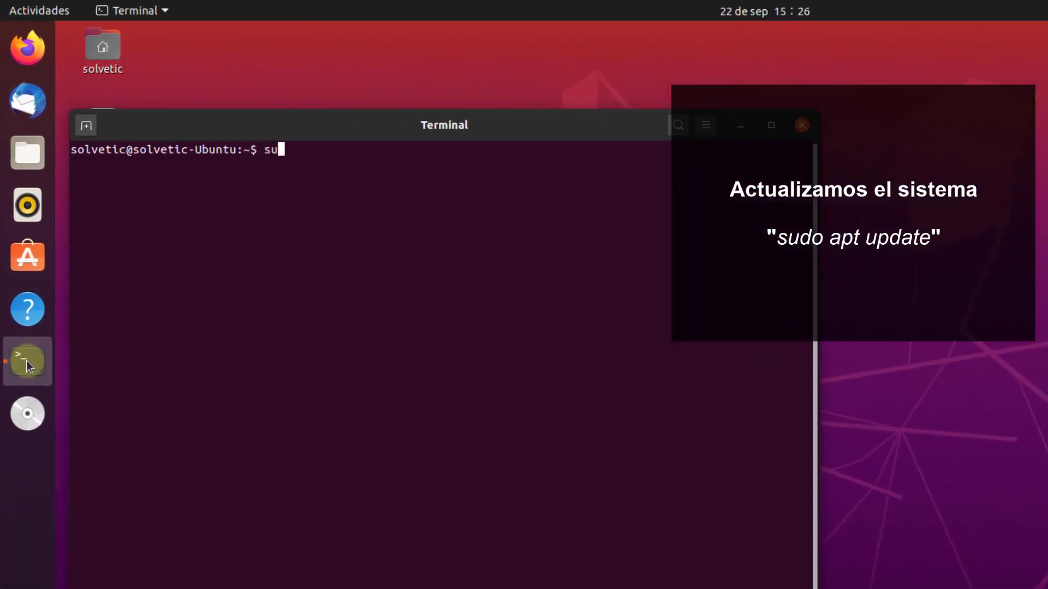
text(update)
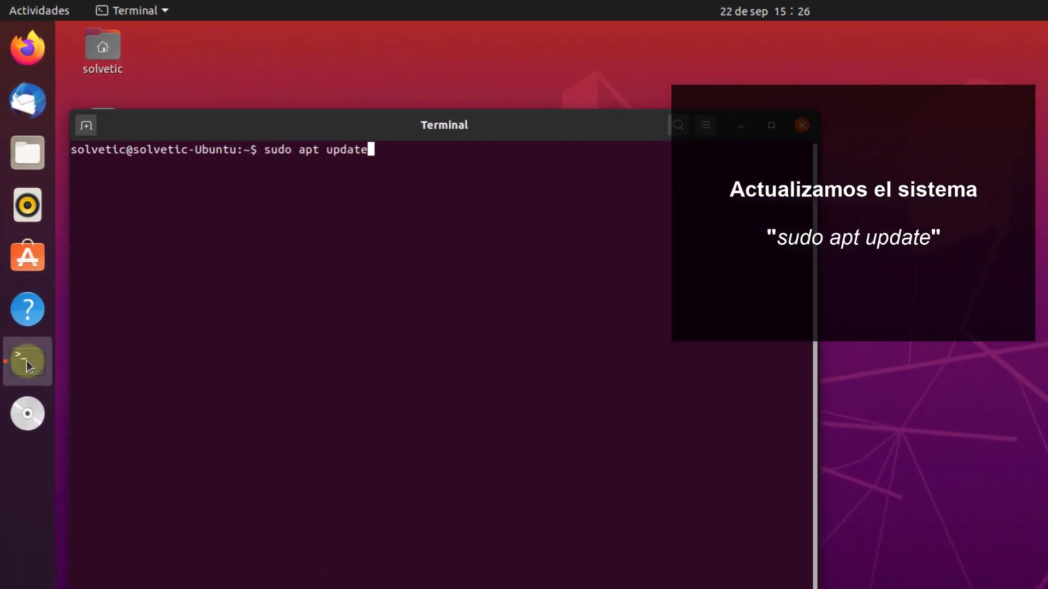
key(Return)
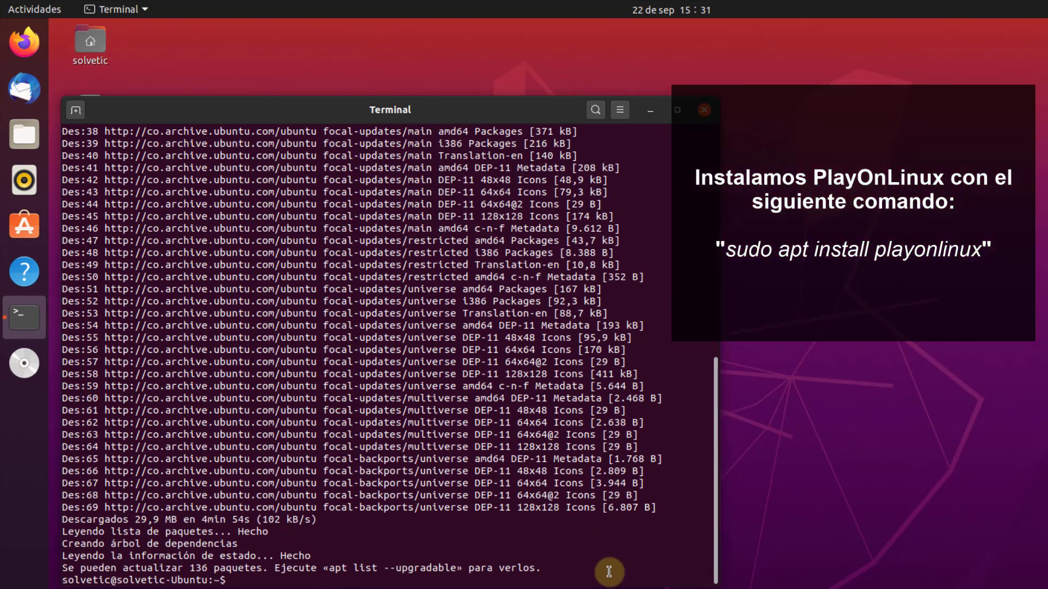
Clear the terminal, install PlayOnLinux with "sudo apt install playonlinux", and minimise the terminal window.
text(clear)
key(Return)
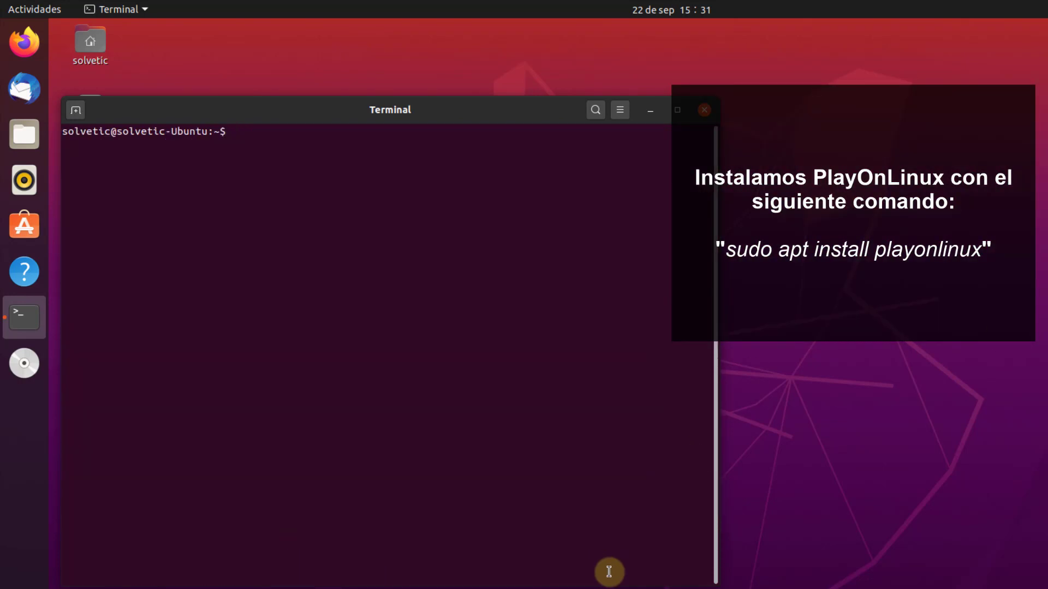
text(sudo apt install playon)
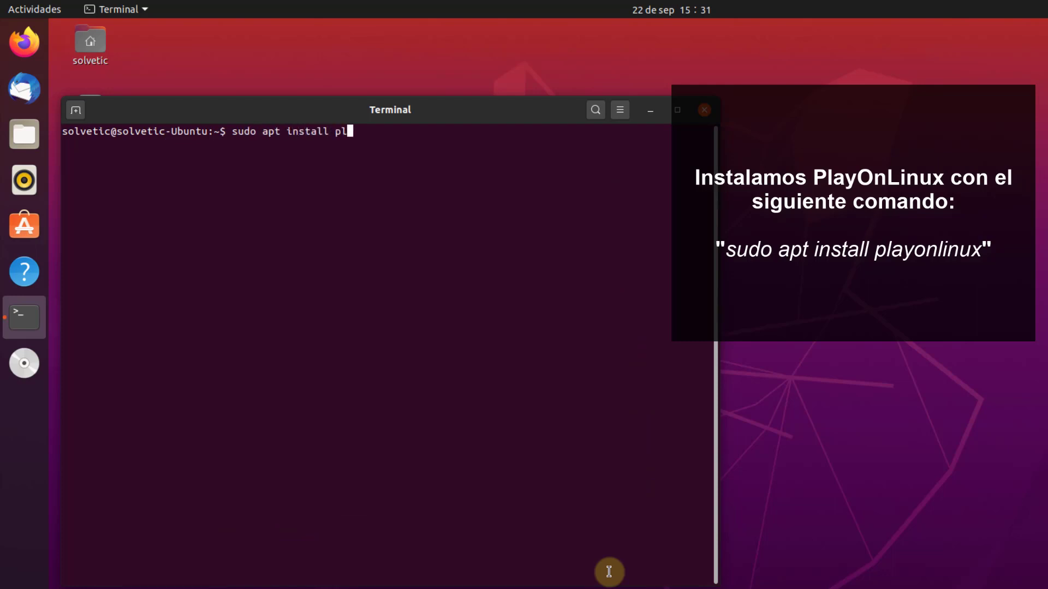
text(linux)
key(Return)
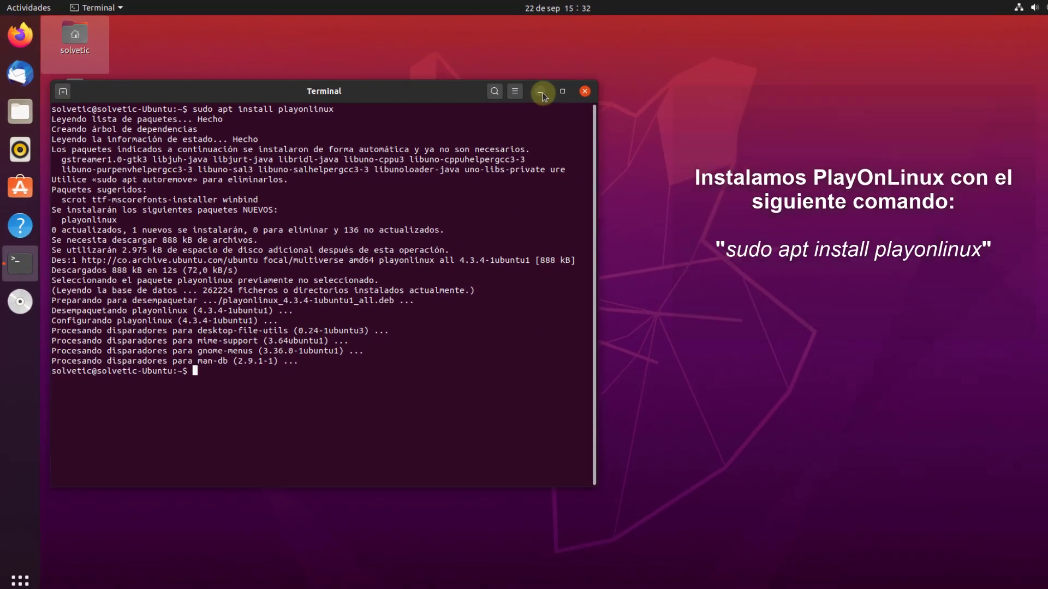
click(651, 110)
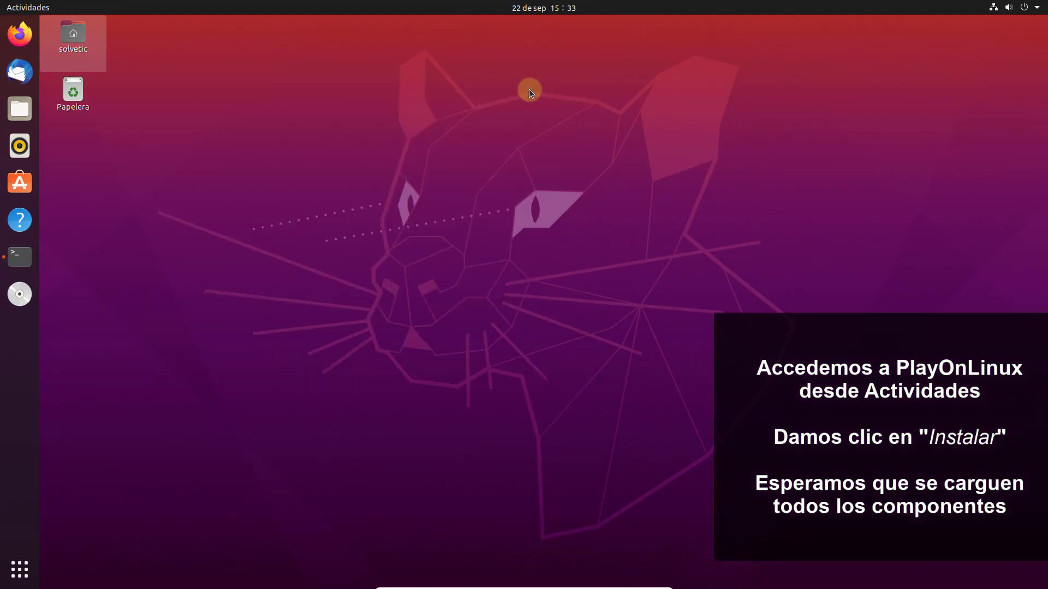
Find PlayOnLinux among the installed applications, launch it, and open its program installation menu.
key(super)
text(pl)
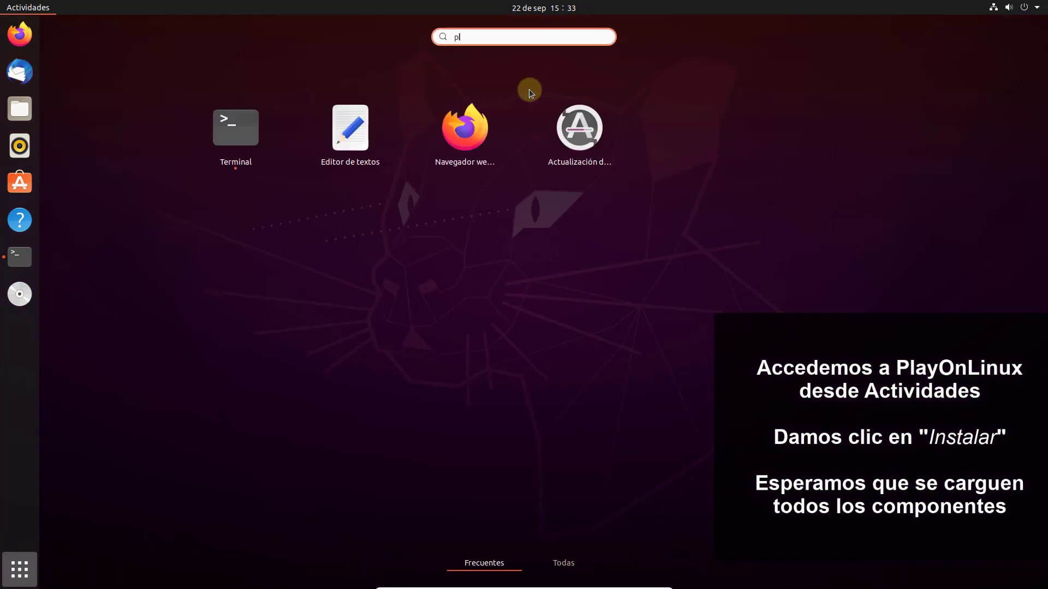
text(ayl)
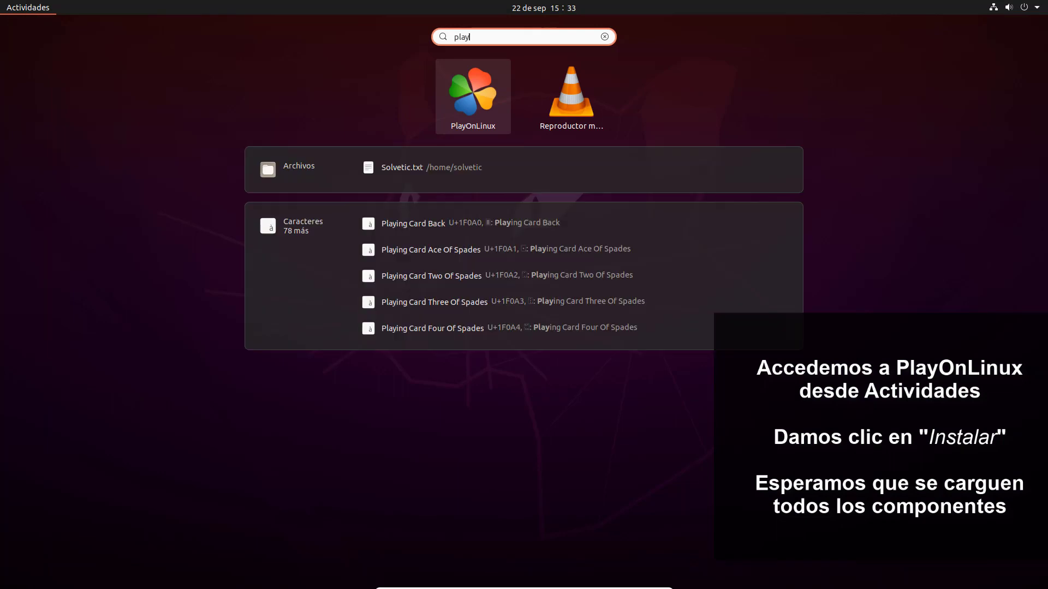
click(458, 100)
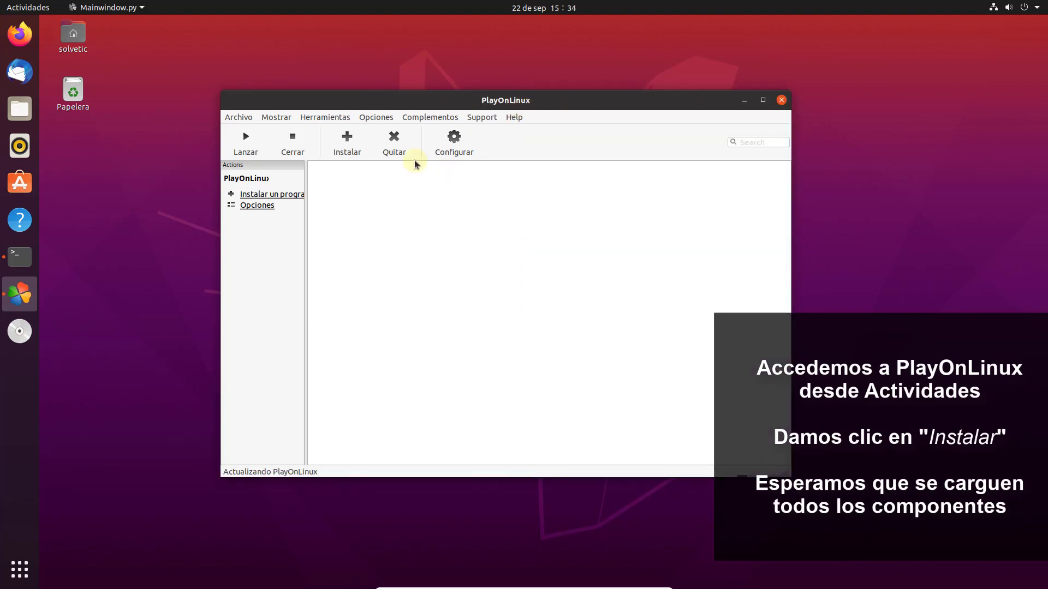
click(350, 143)
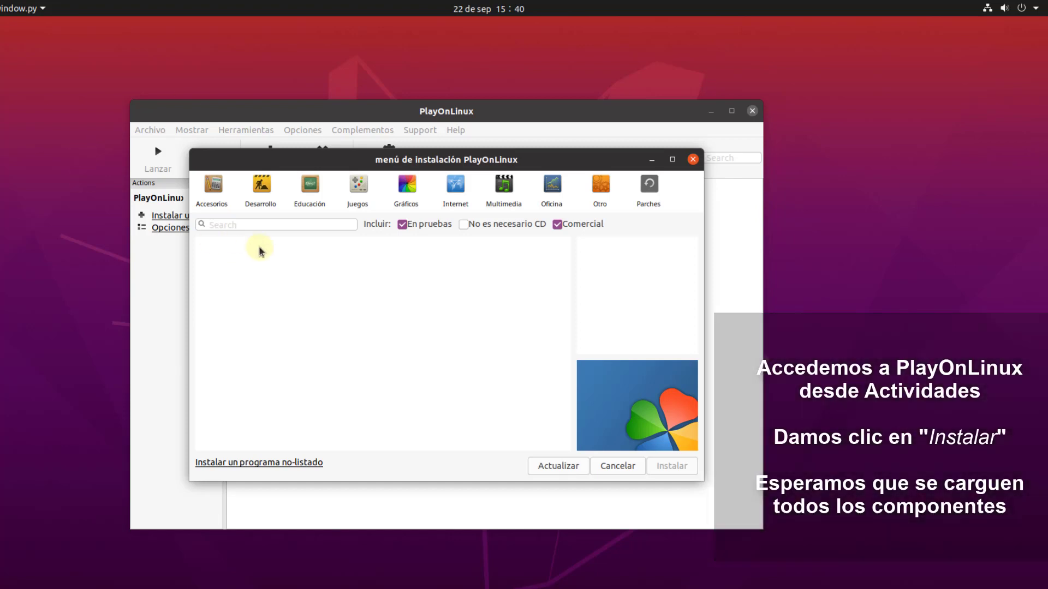
Search the installation menu for "itunes" and start the iTunes 12 installation.
click(256, 224)
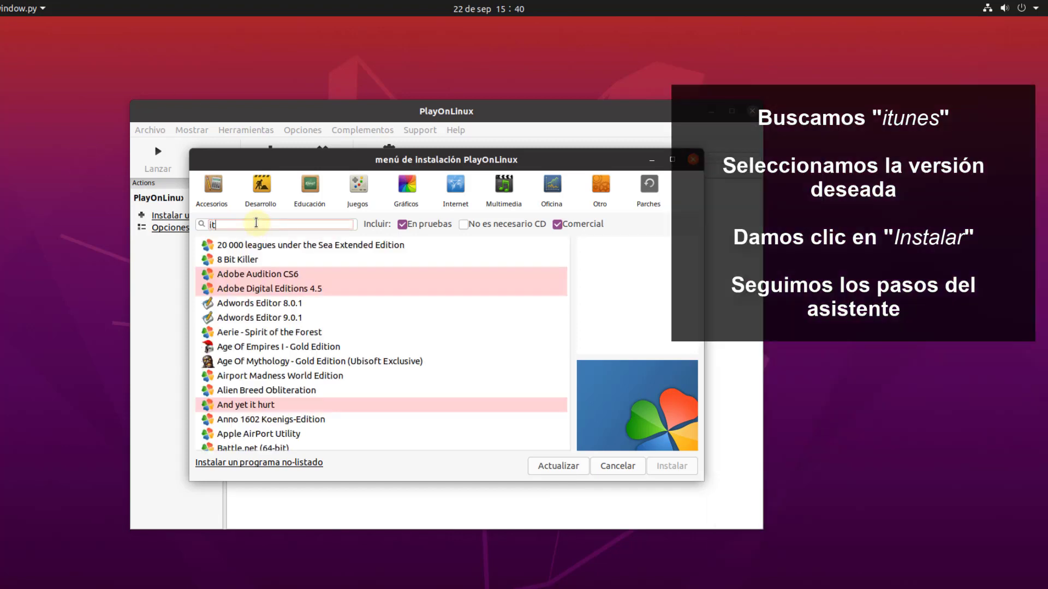
text(itunes)
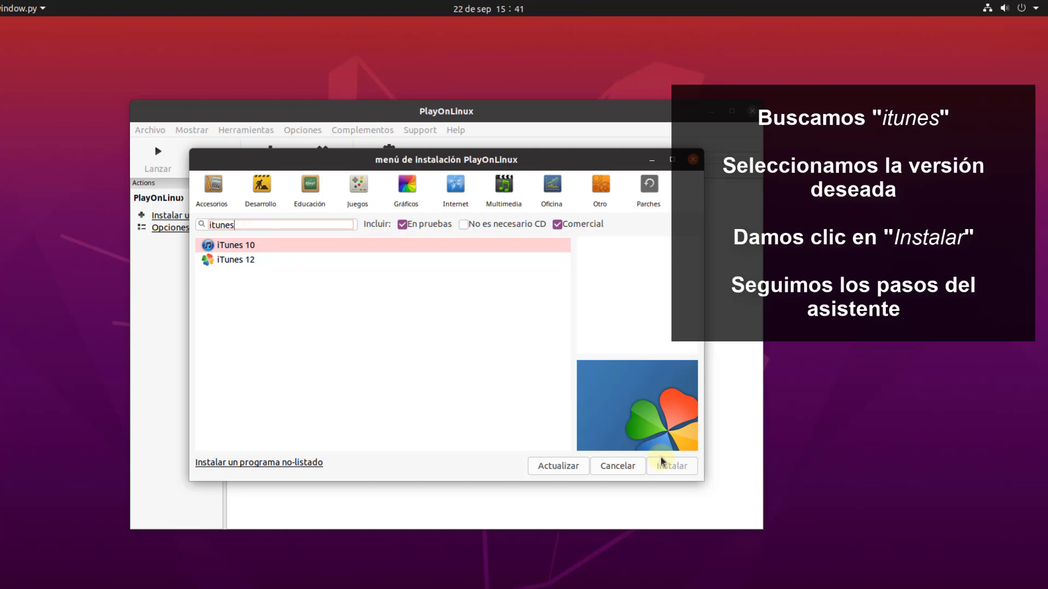
click(295, 264)
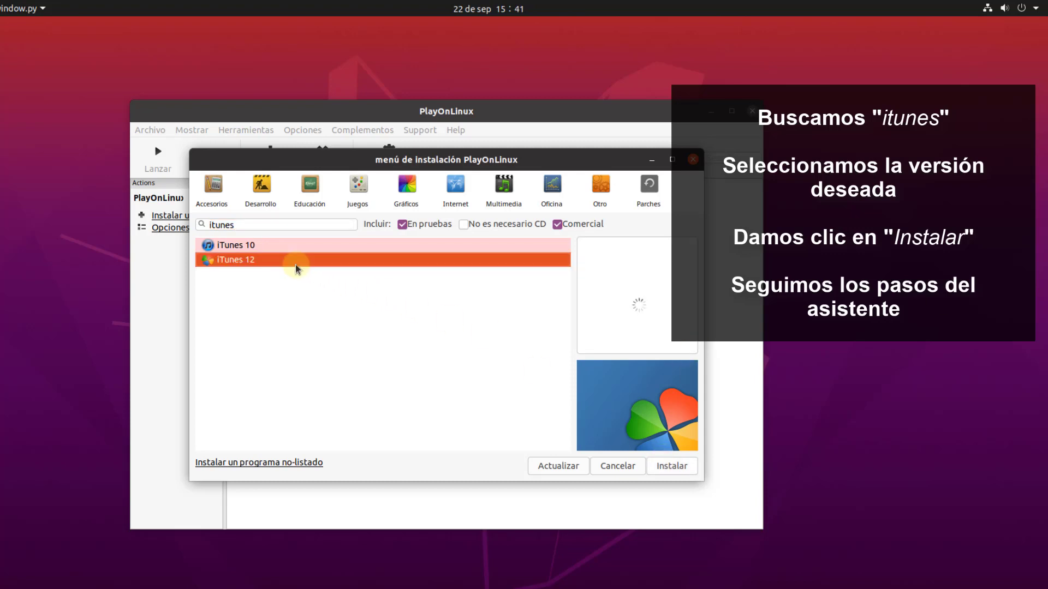
double_click(296, 264)
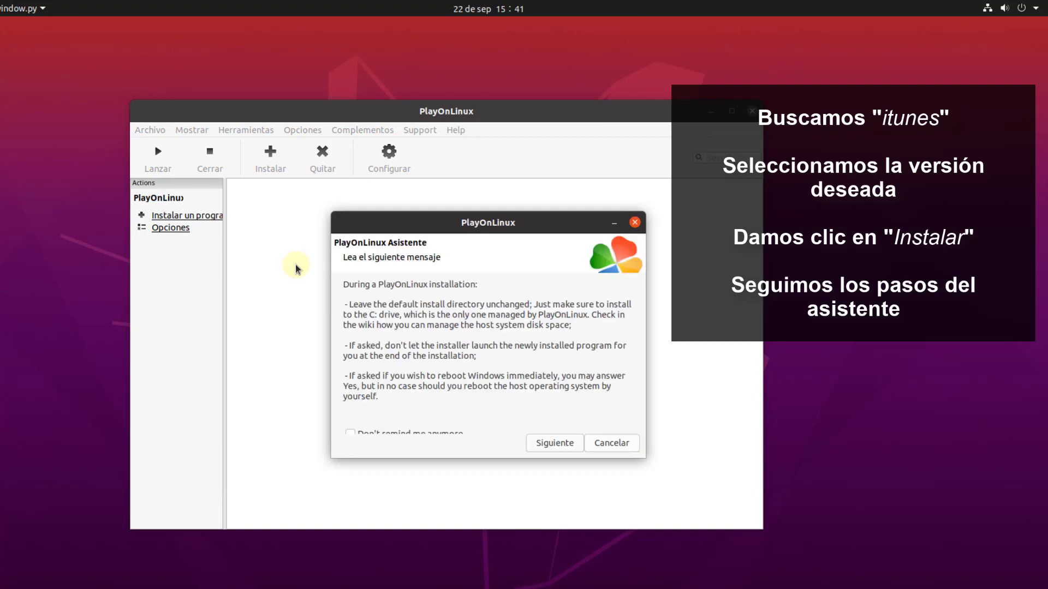
Accept the PlayOnLinux notices and iTunes 12 wizard pages, and install the requested Wine Mono and Wine Gecko packages.
click(557, 445)
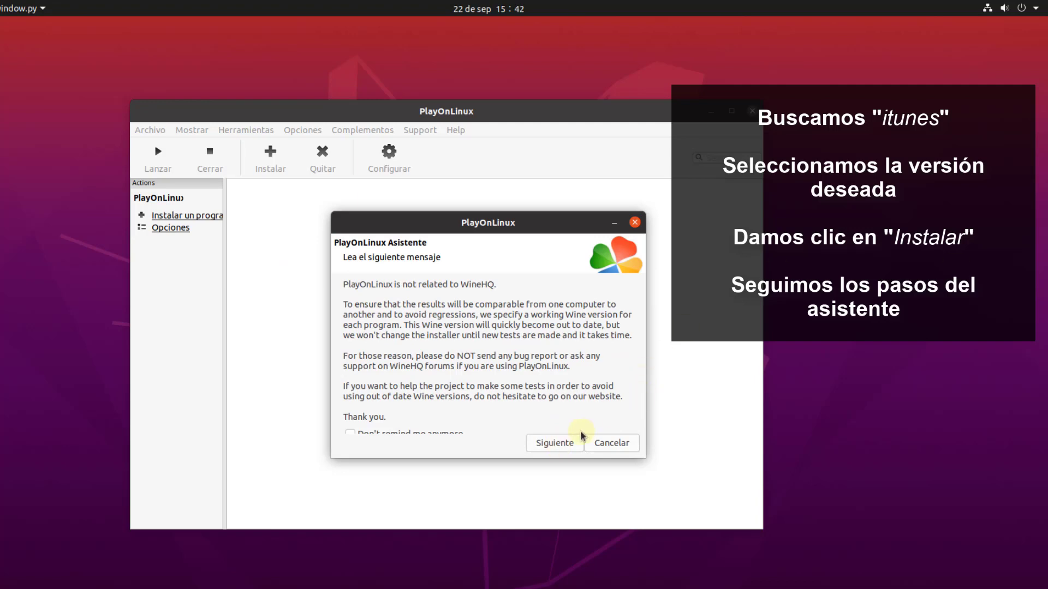
click(557, 443)
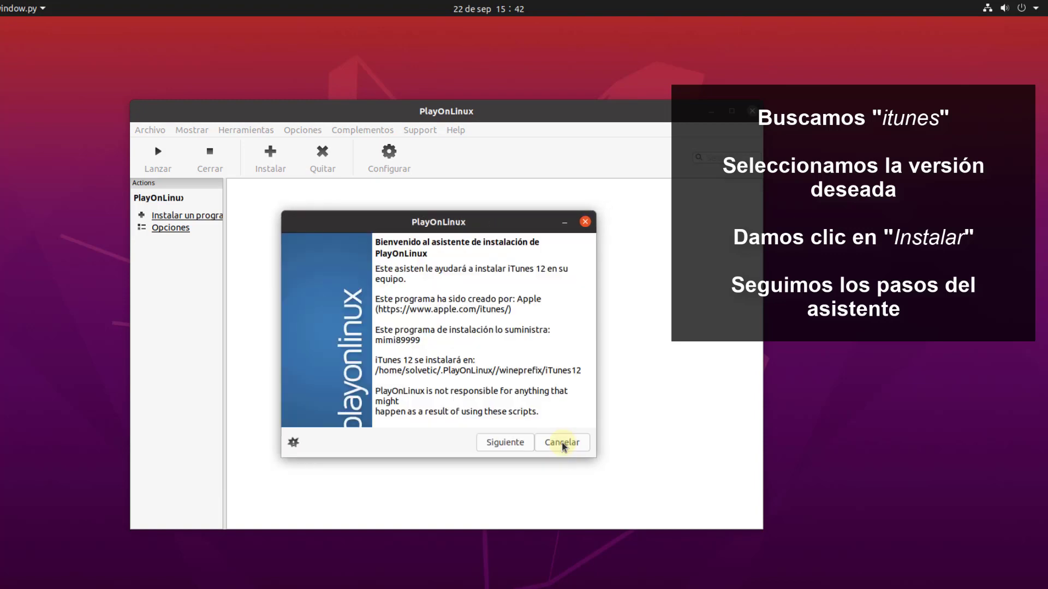
click(520, 446)
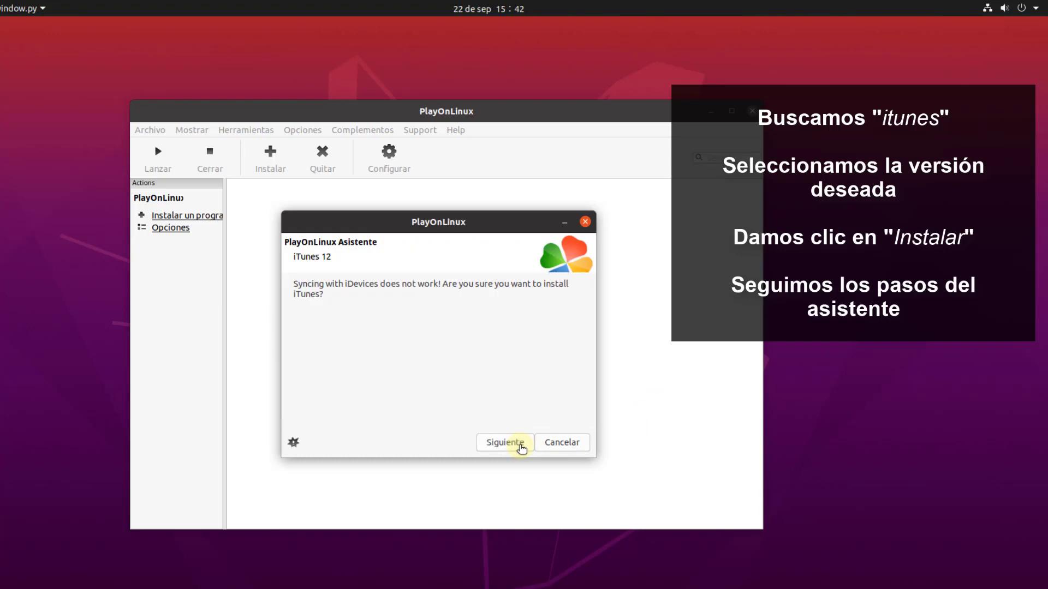
click(508, 442)
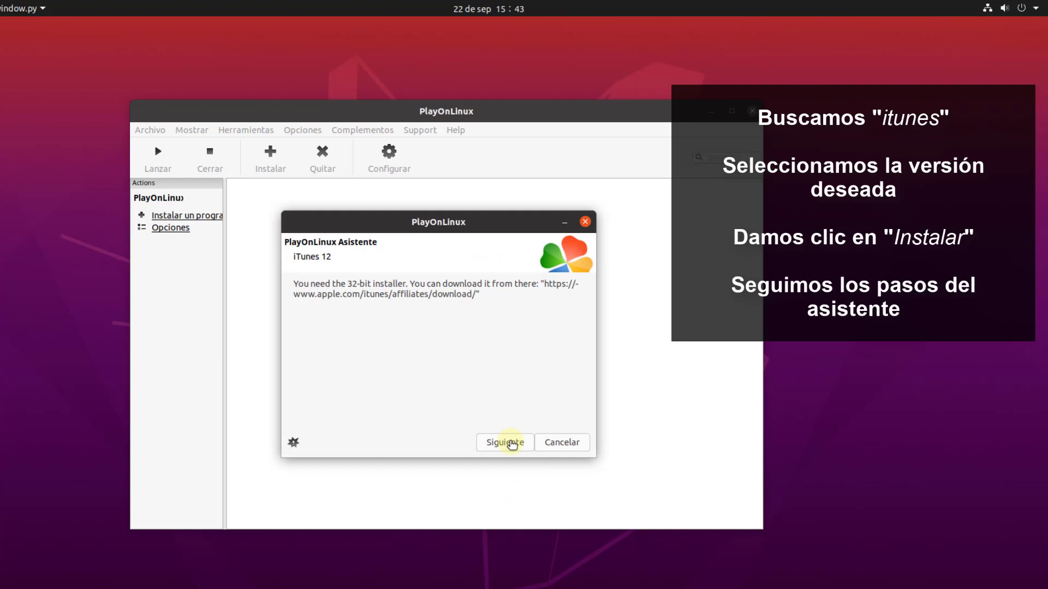
click(509, 443)
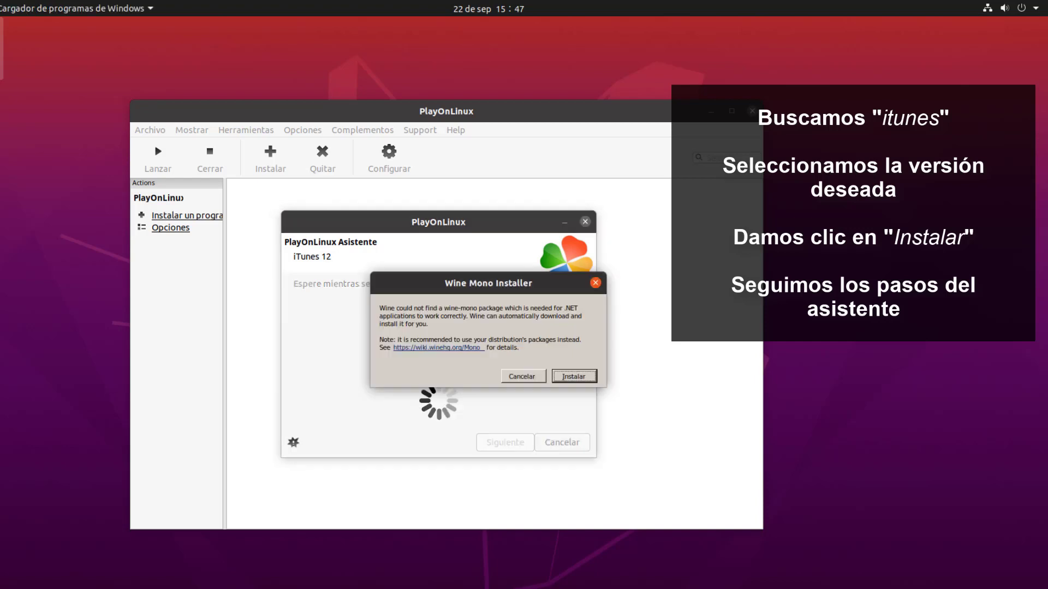
click(574, 377)
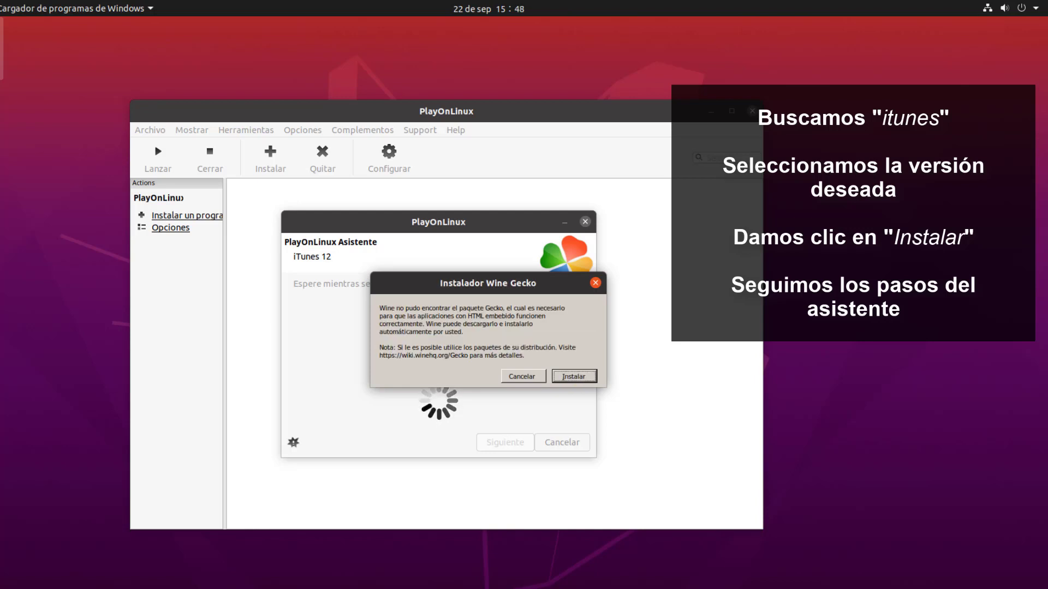
click(579, 377)
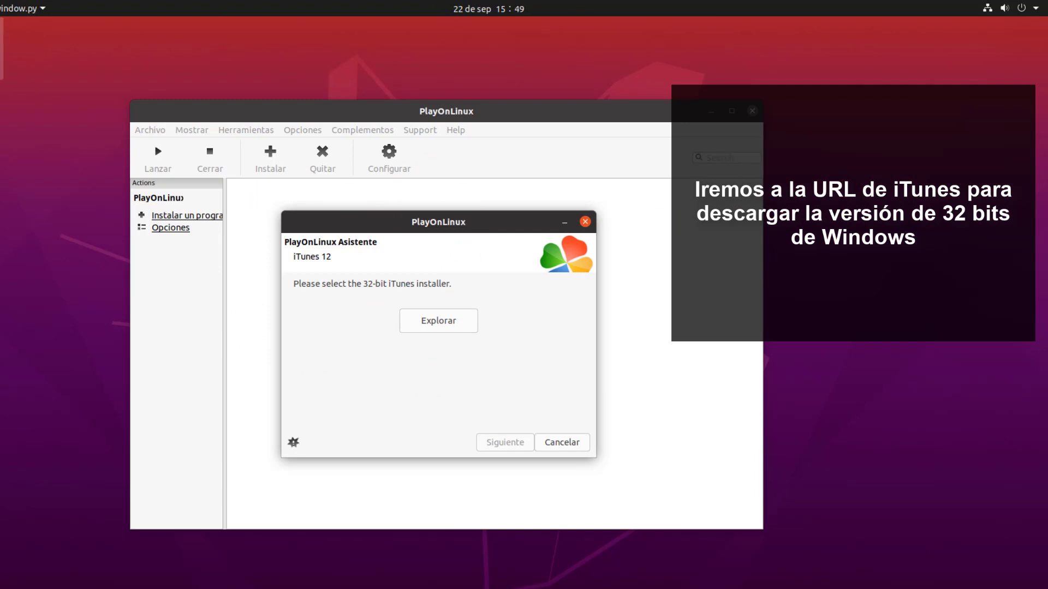
Switch to Firefox, download iTunes 12.1.3 for Windows (32 bits) by saving iTunesSetup.exe, and return to the PlayOnLinux wizard.
click(1, 38)
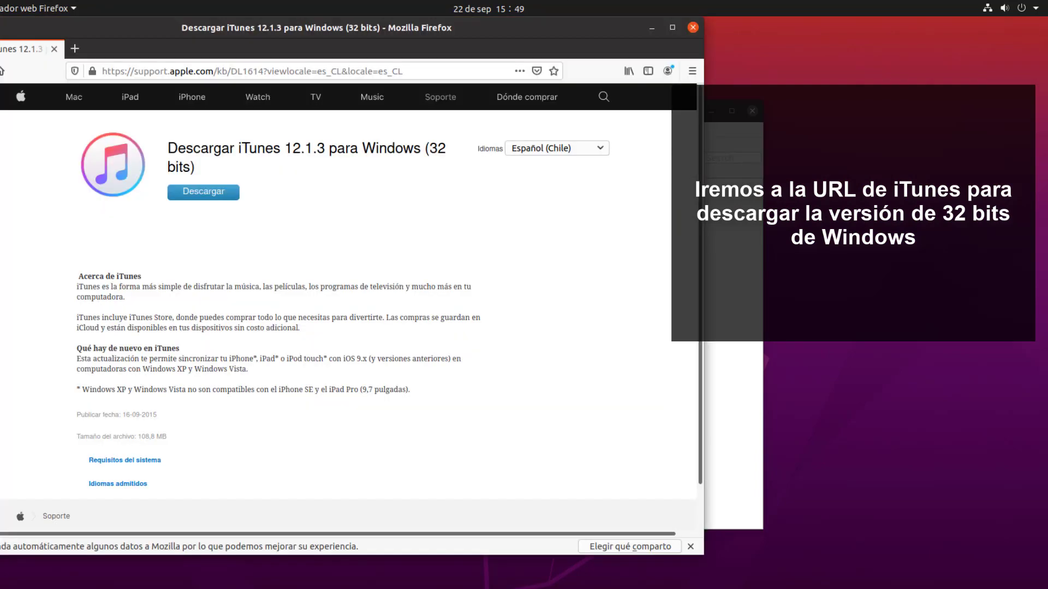
click(217, 196)
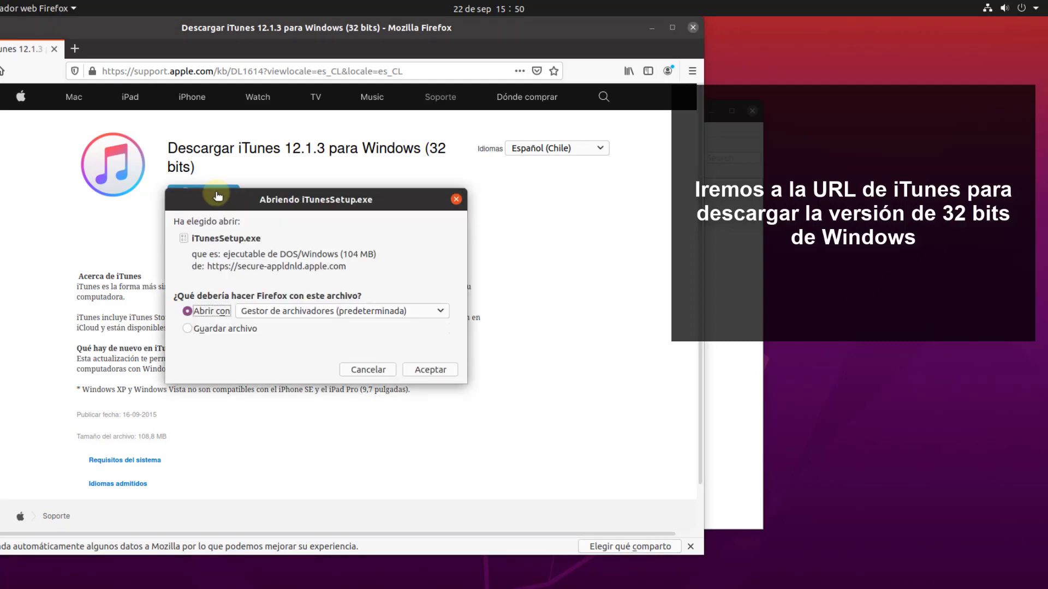
key(Down)
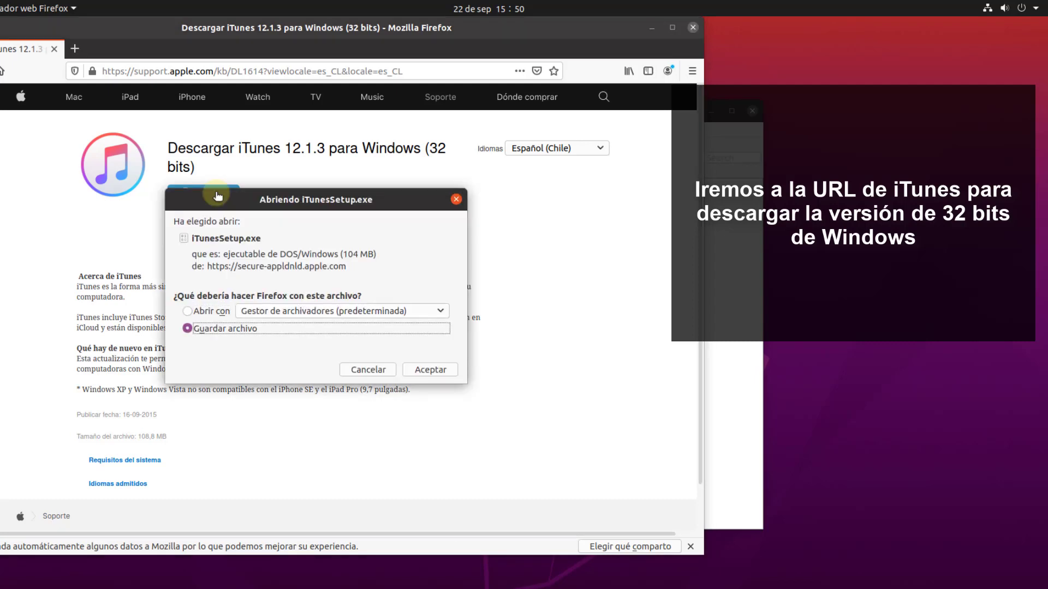
click(418, 371)
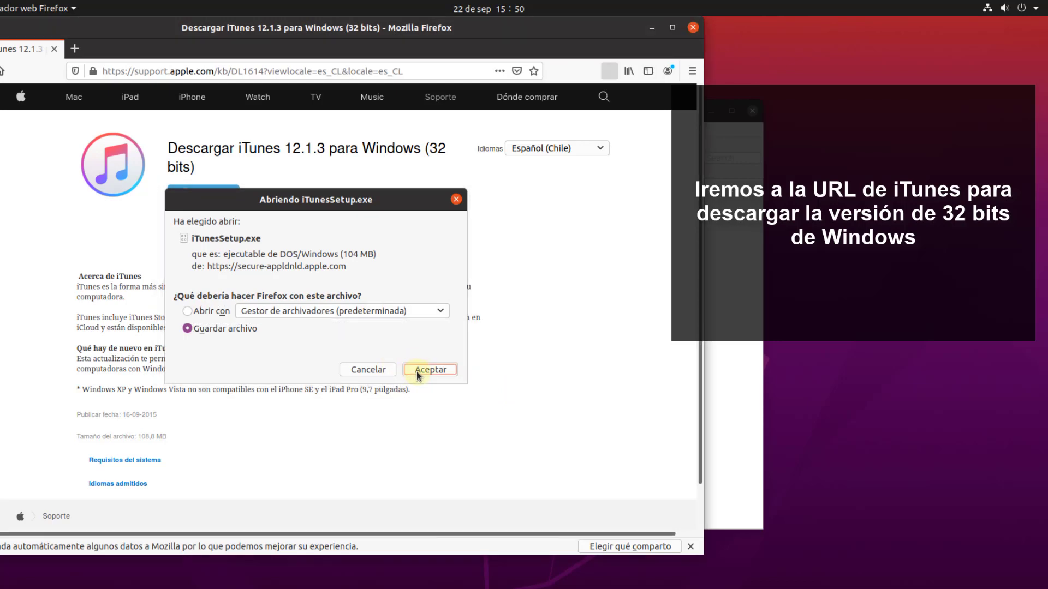
click(431, 370)
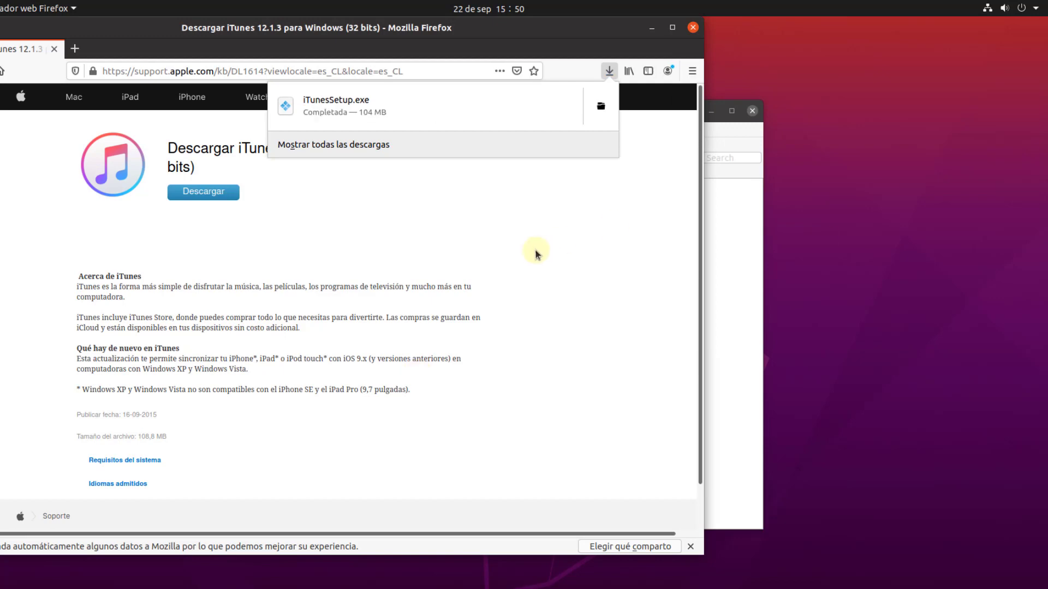
click(595, 236)
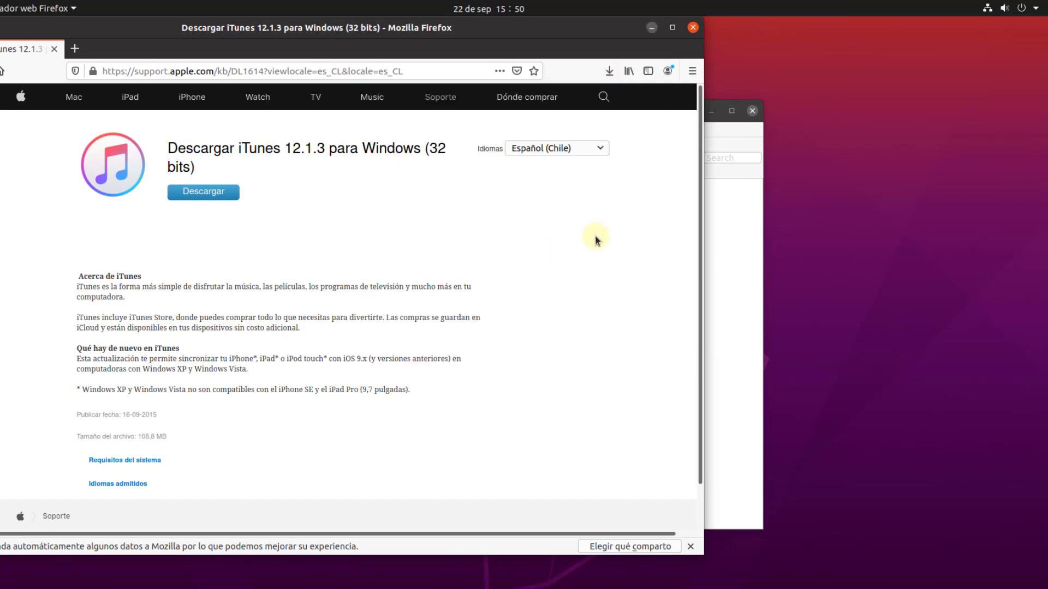
key(super+h)
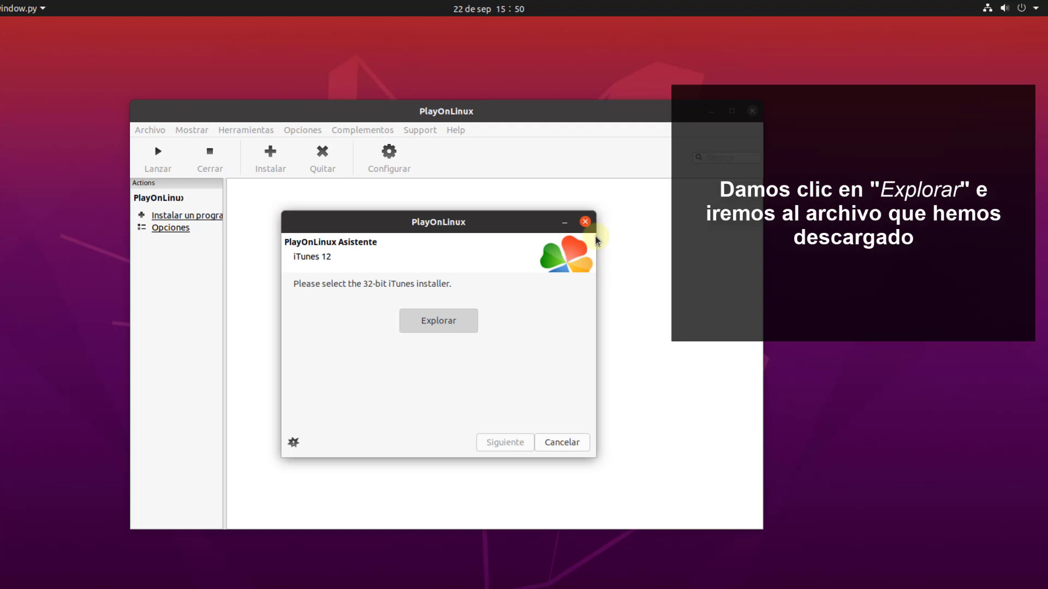
Choose iTunesSetup.exe from the Descargas folder as the 32-bit iTunes installer and continue the installation.
click(438, 320)
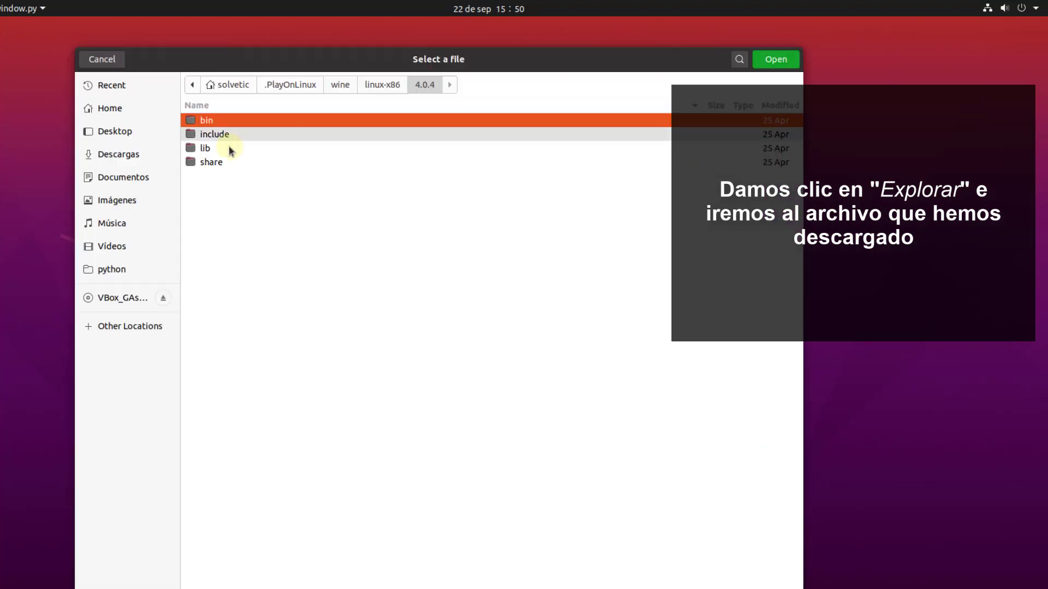
click(124, 160)
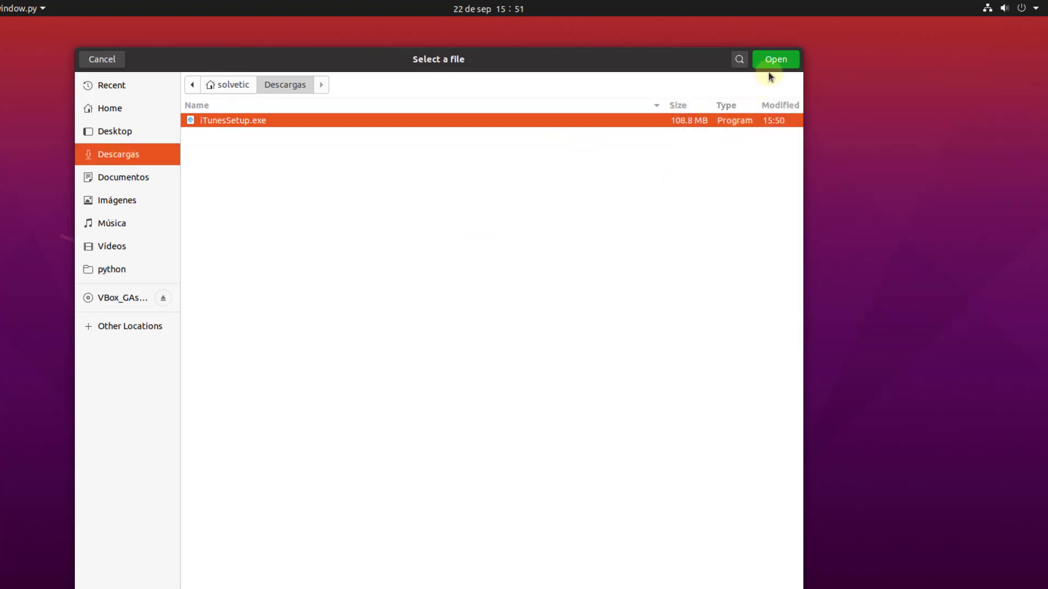
click(775, 61)
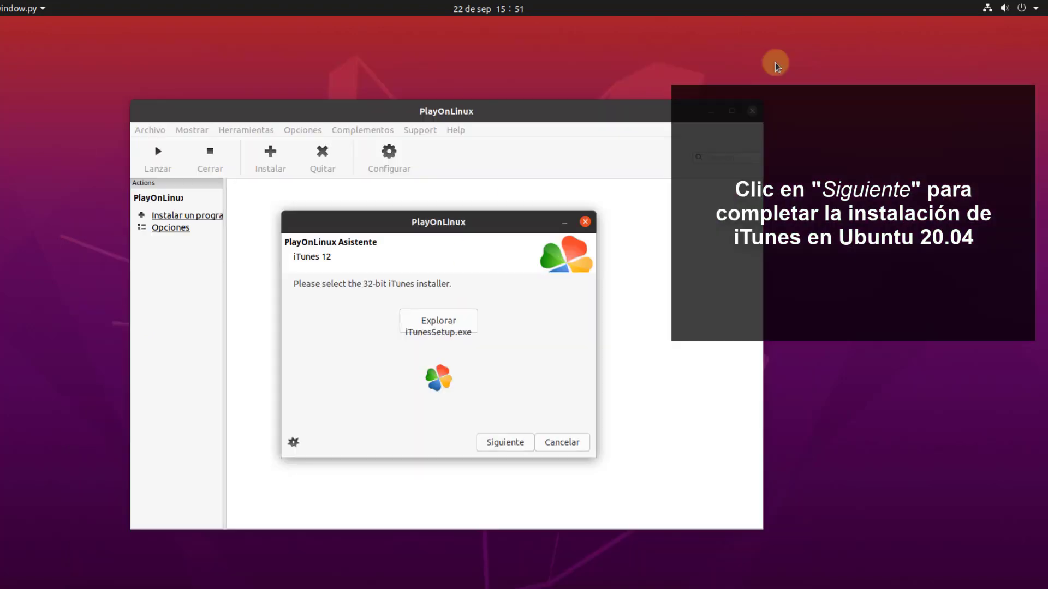
click(506, 442)
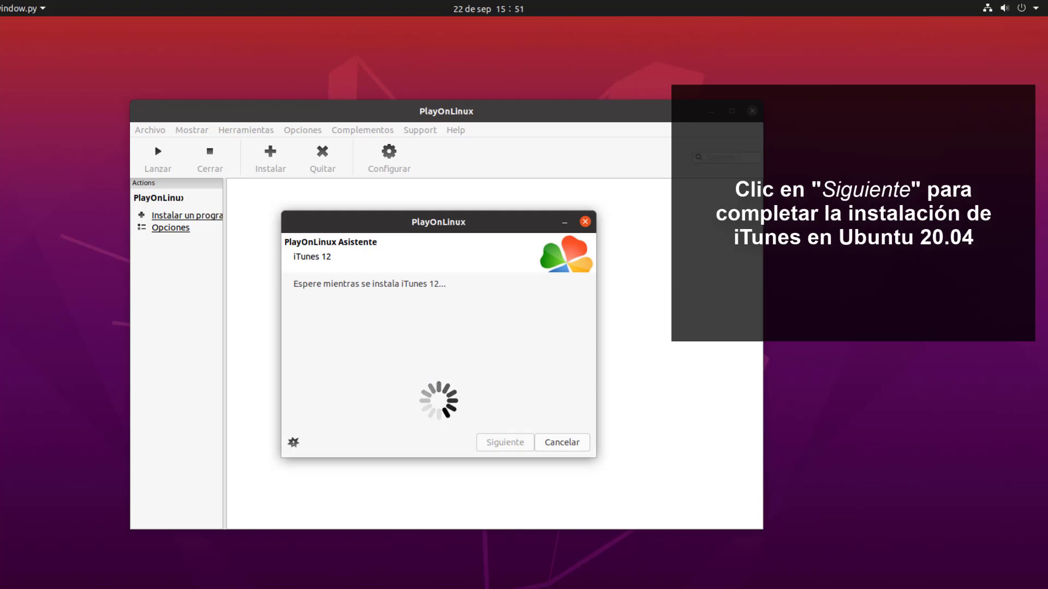
Continue to the iTunes installation options and set the default iTunes language to Spanish (International Sort).
click(528, 421)
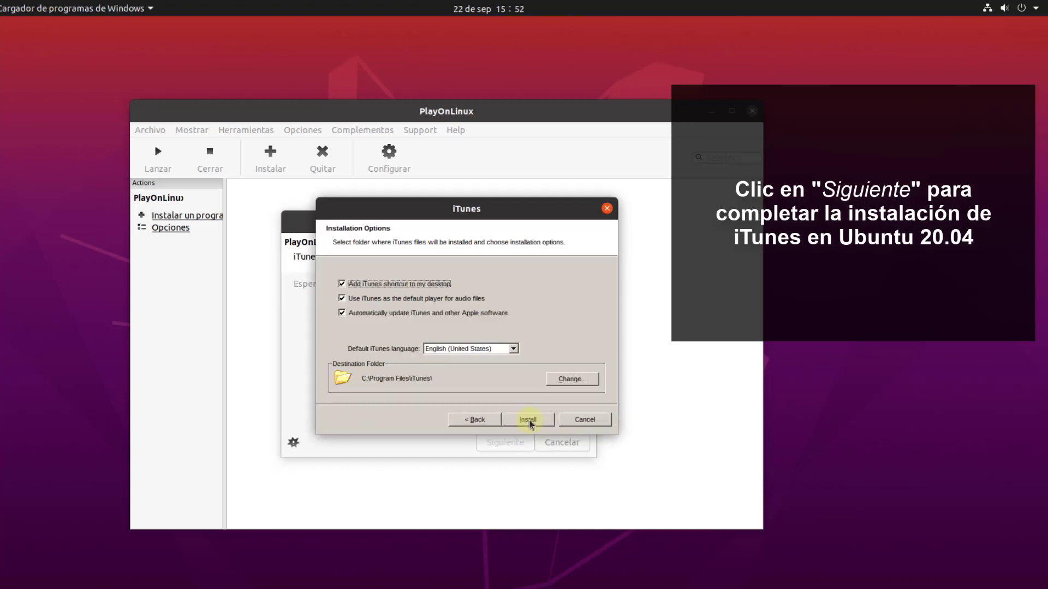
key(alt+Down)
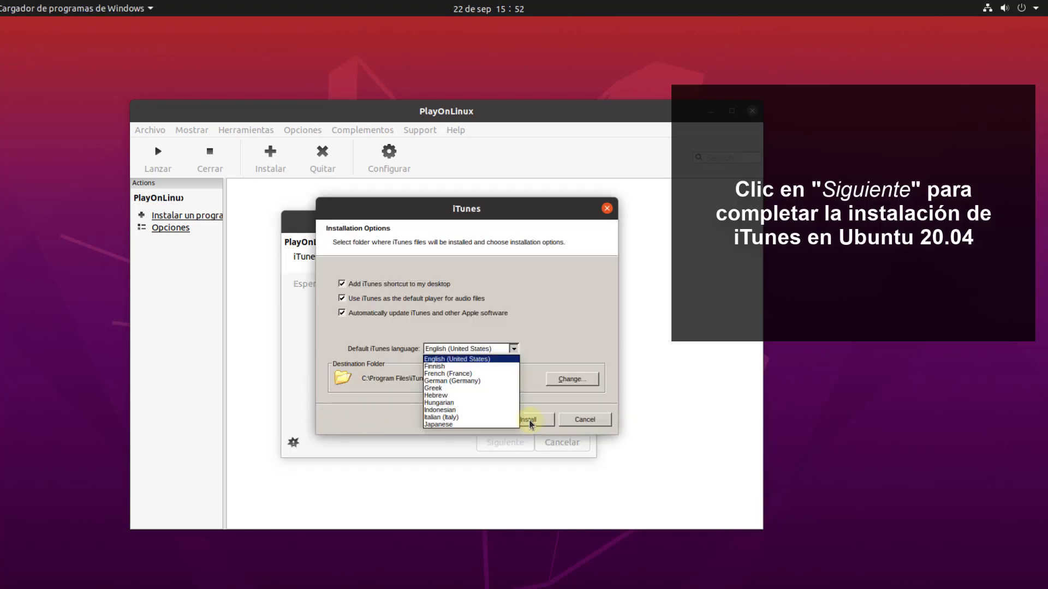
key(Down)
key(Down)
key(Down)
key(Down)
key(Down)
key(Down)
key(Down)
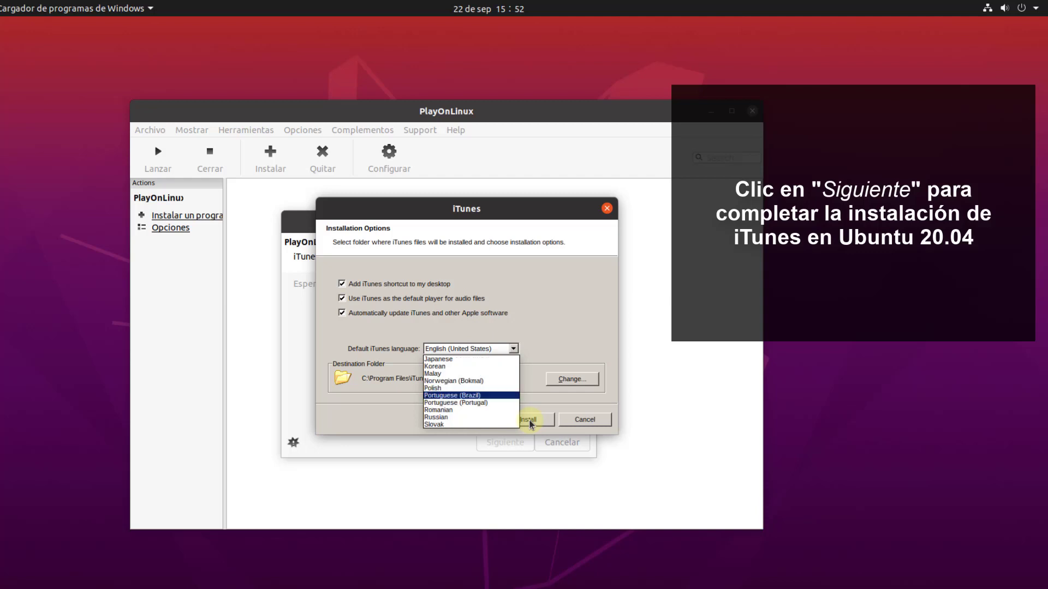
key(Up)
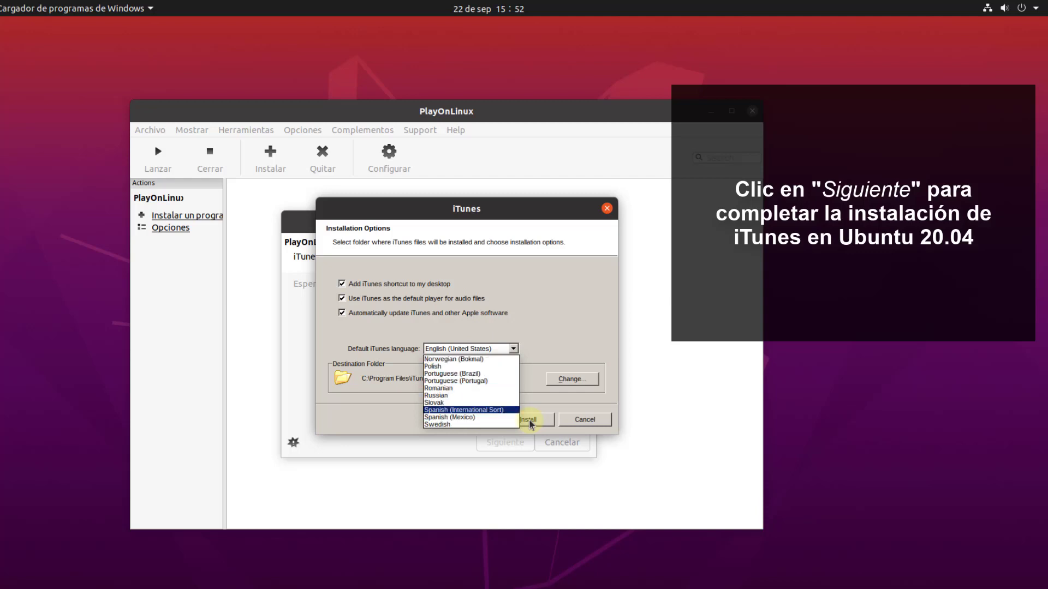
key(Return)
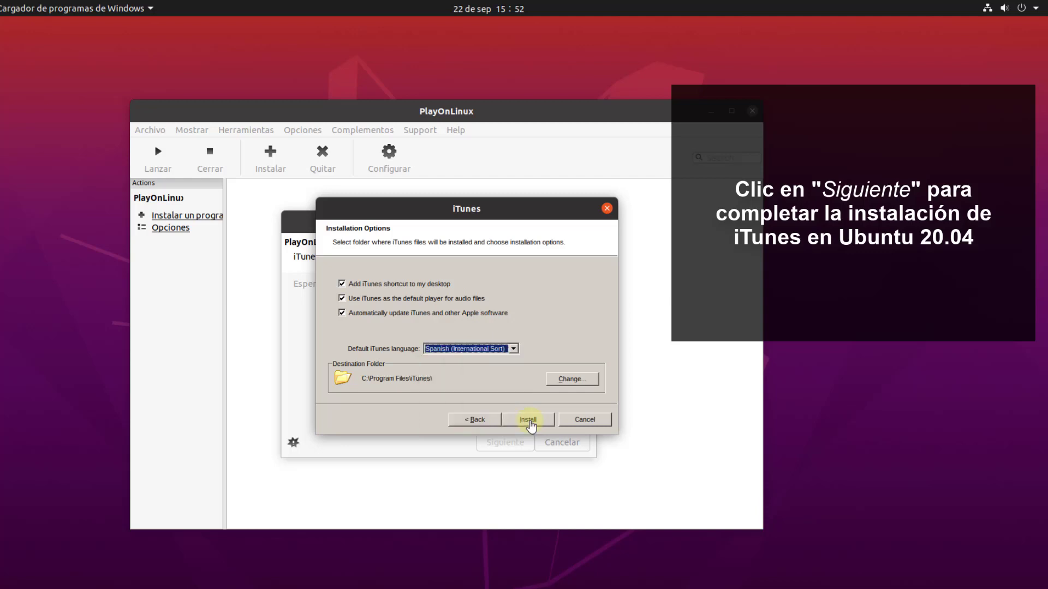
Install iTunes with AutoRun turned on, then finish its installer and the PlayOnLinux wizard.
click(532, 420)
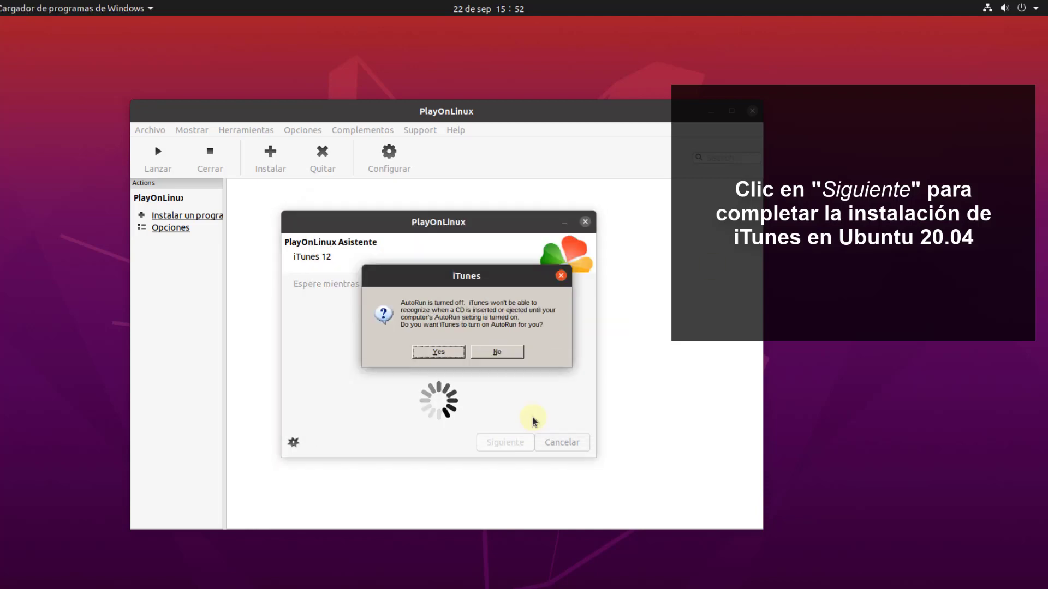
click(439, 352)
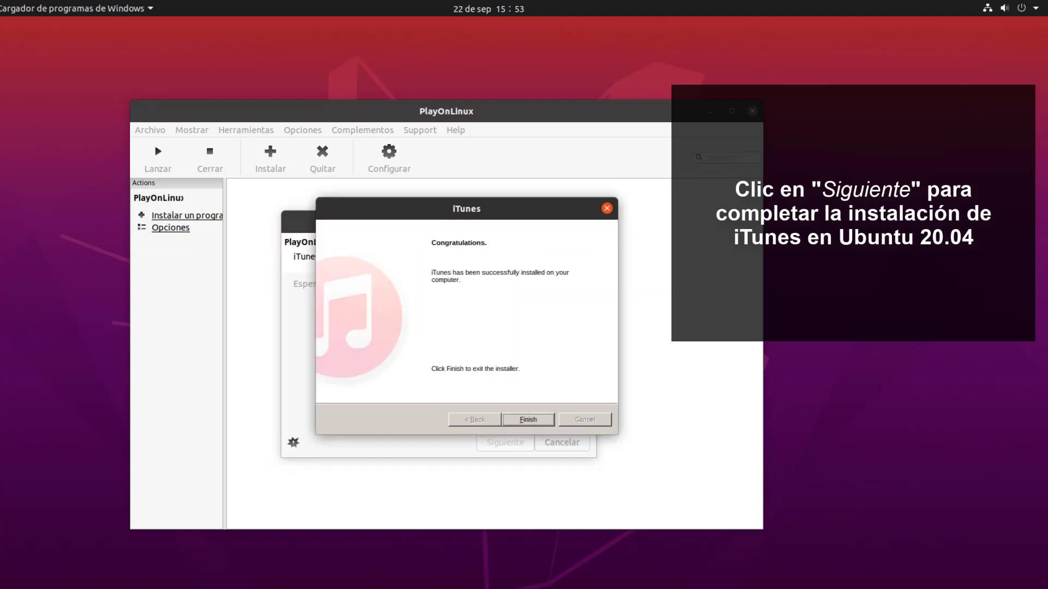
click(536, 419)
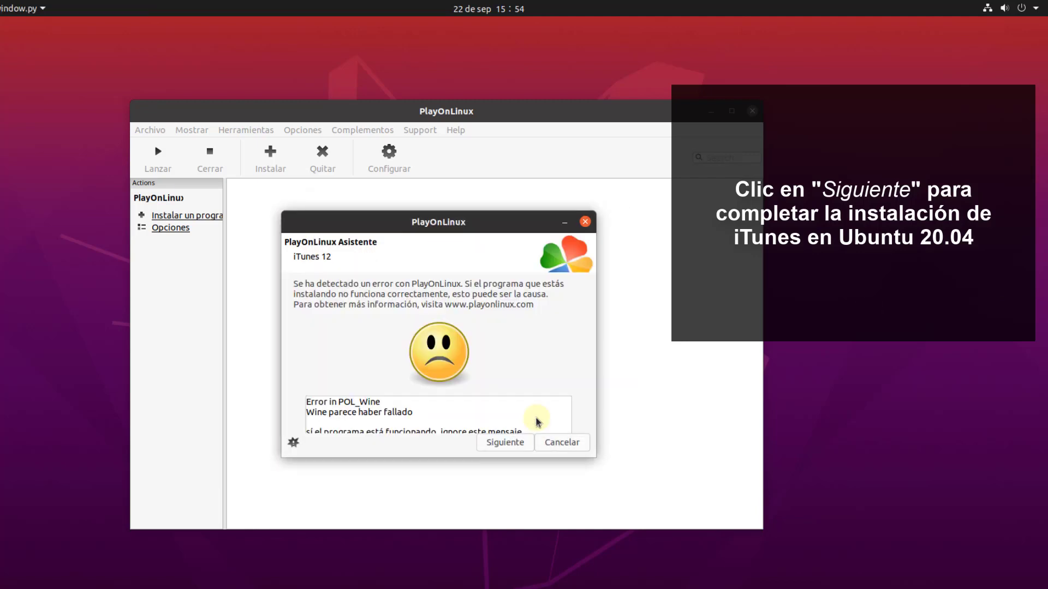
key(Return)
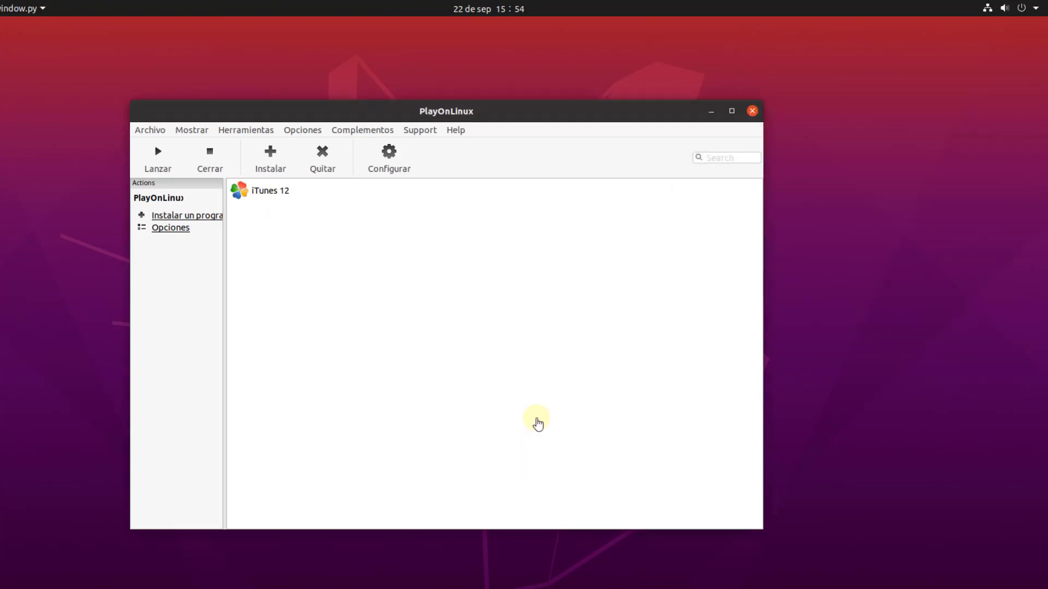
Launch iTunes 12 from the PlayOnLinux program list and accept the iTunes software licence agreement.
click(274, 191)
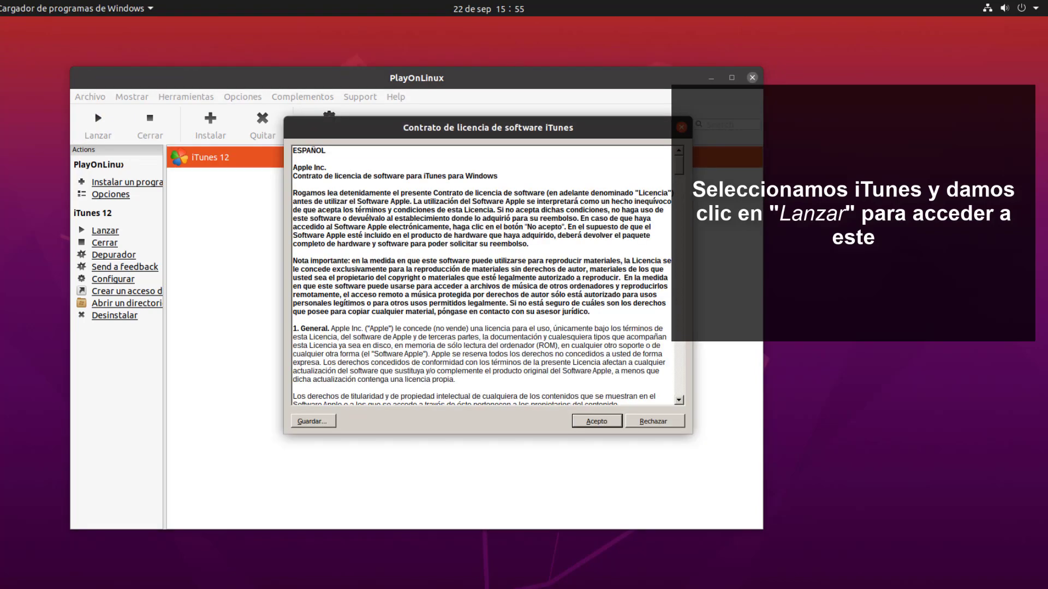
click(593, 421)
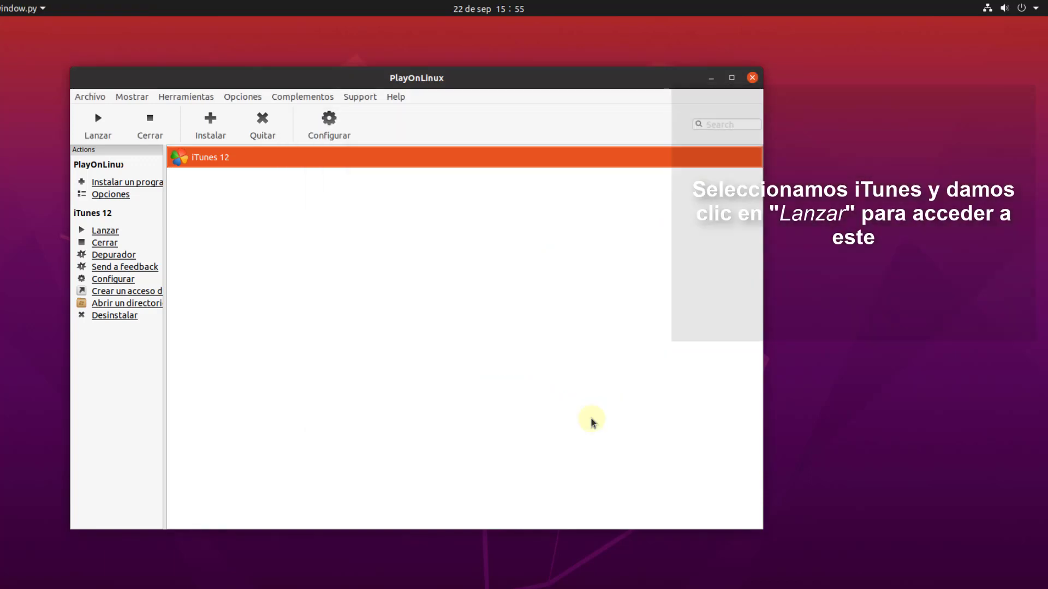